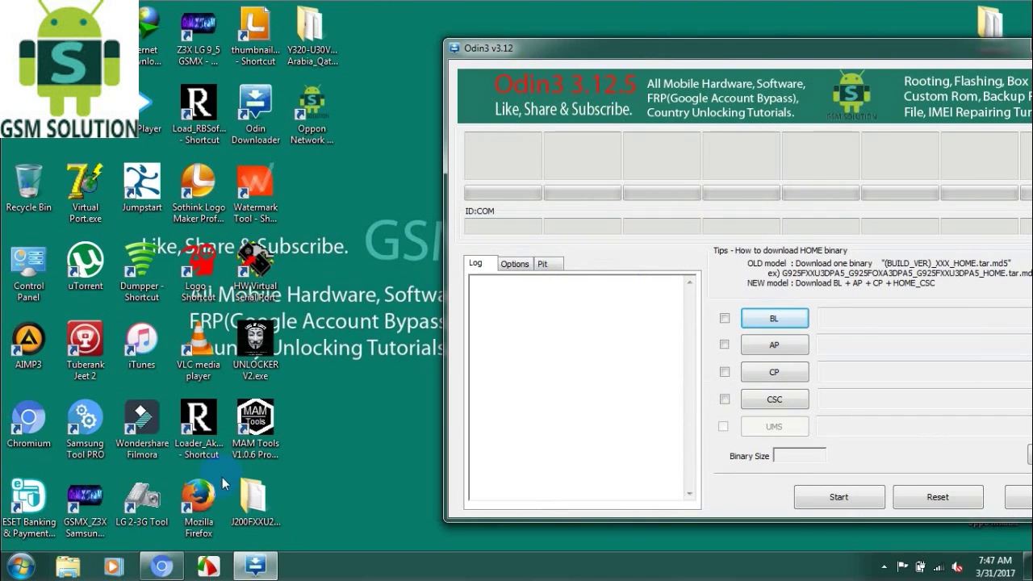
Check the MD5 firmware file inside the desktop folder J200FXXU2APK1_J200FOJV2APK1_XSG and close the folder.
{"action": "double_click", "coordinate": [252, 498]}
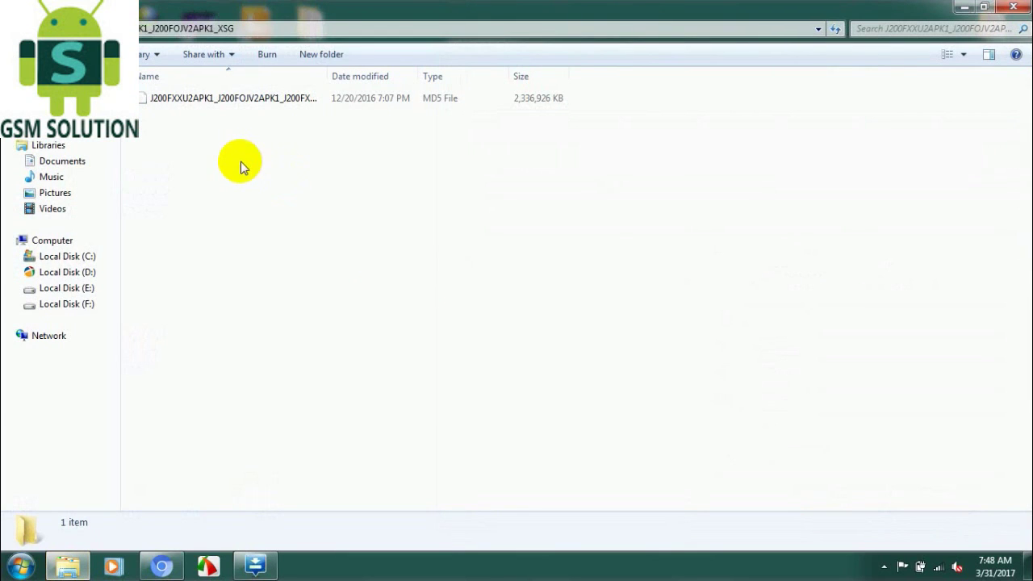
{"action": "left_click", "coordinate": [242, 100]}
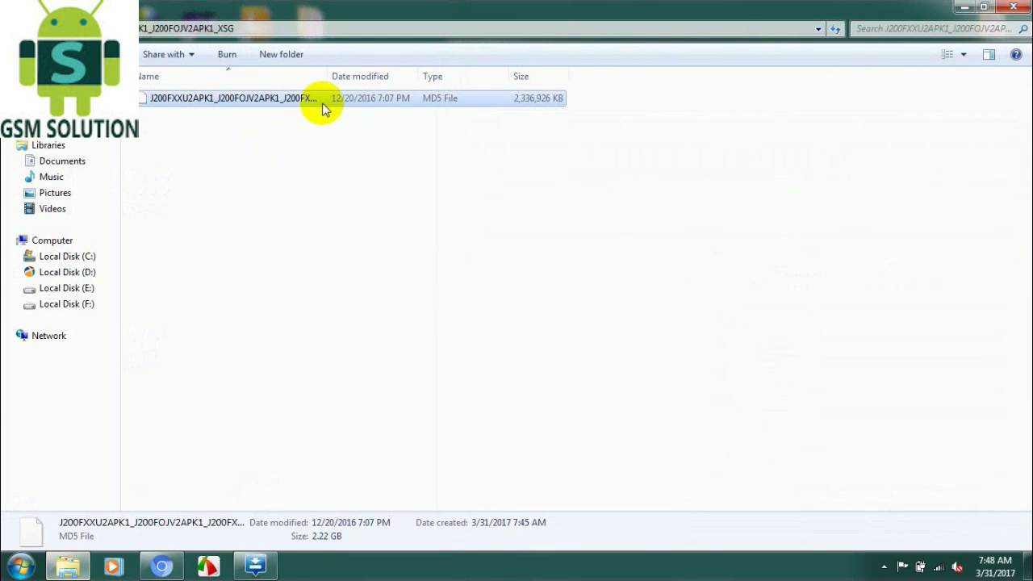
{"action": "left_click", "coordinate": [1013, 7]}
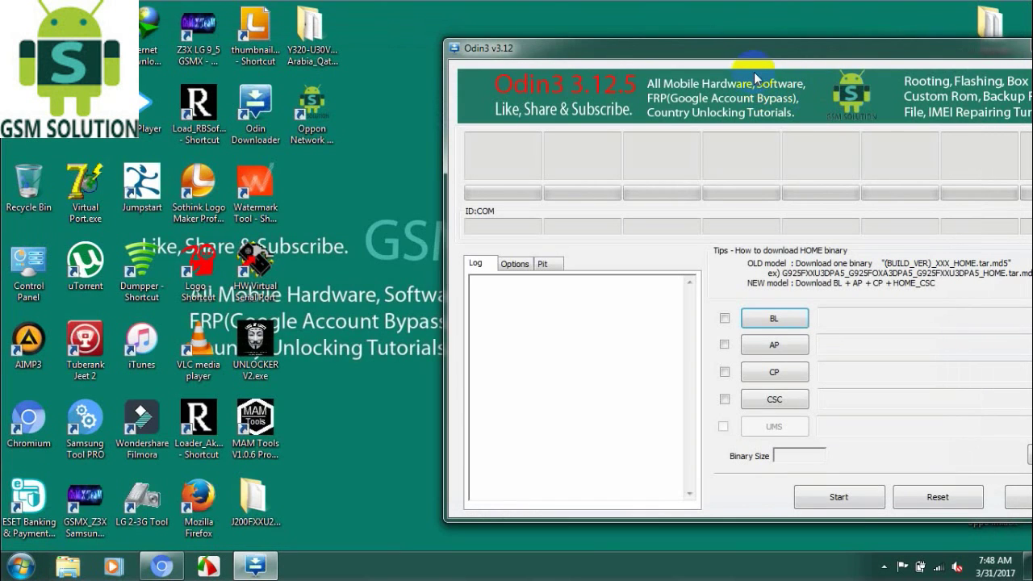
Bring the whole Odin window into view and load the MD5 firmware file from the desktop folder J200FXXU2APK1_J200FOJV2APK1_XSG as the AP file.
{"action": "left_click_drag", "start_coordinate": [746, 56], "coordinate": [664, 68]}
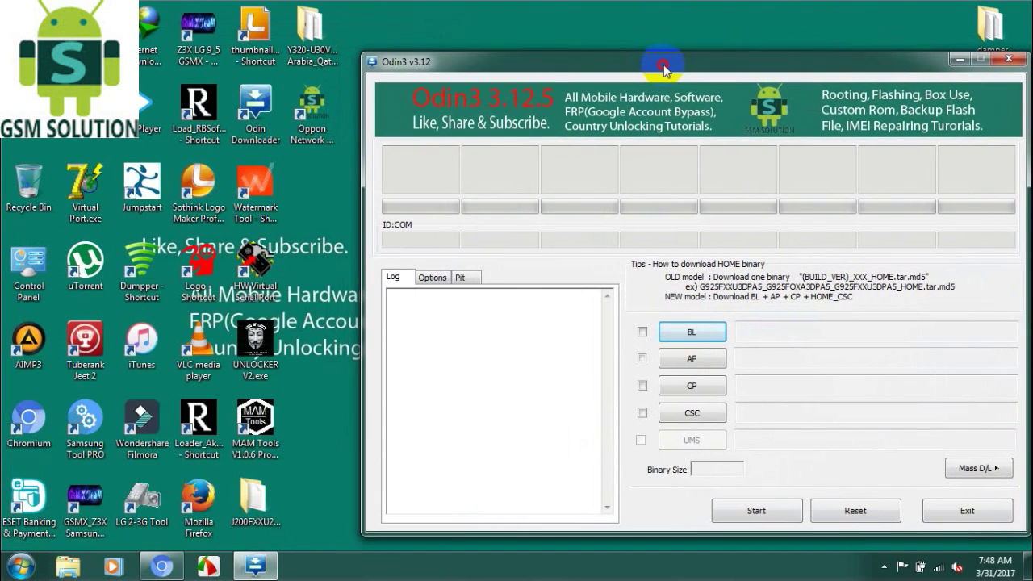
{"action": "left_click", "coordinate": [693, 358]}
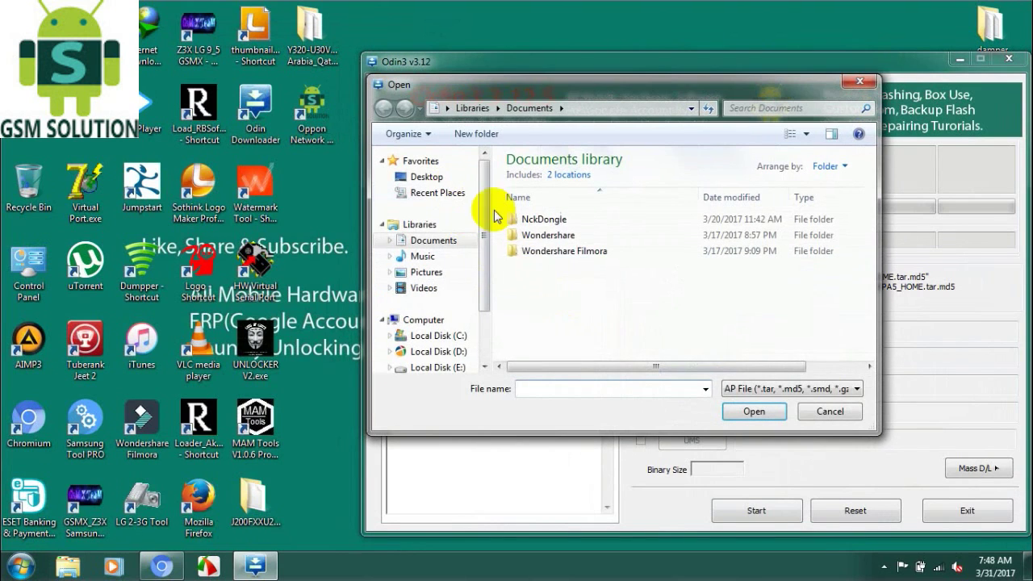
{"action": "left_click", "coordinate": [411, 179]}
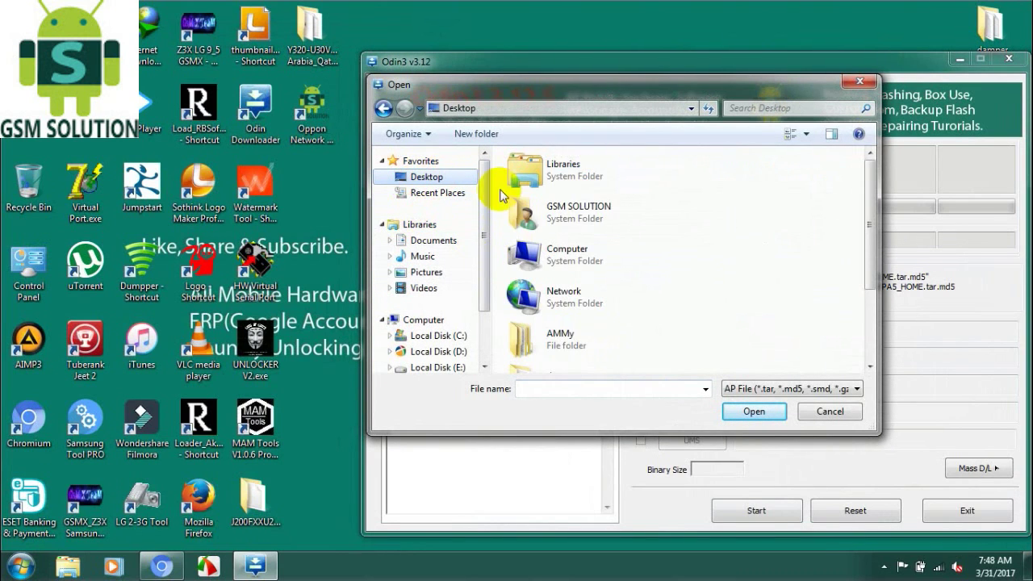
{"action": "left_click_drag", "start_coordinate": [870, 240], "coordinate": [868, 323]}
{"action": "left_click", "coordinate": [575, 305]}
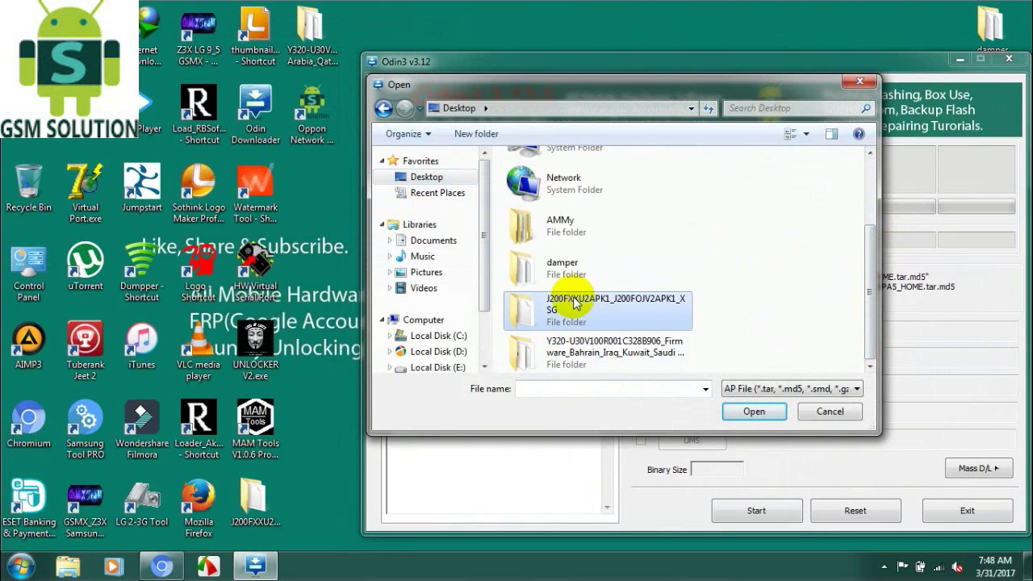
{"action": "left_click", "coordinate": [753, 413]}
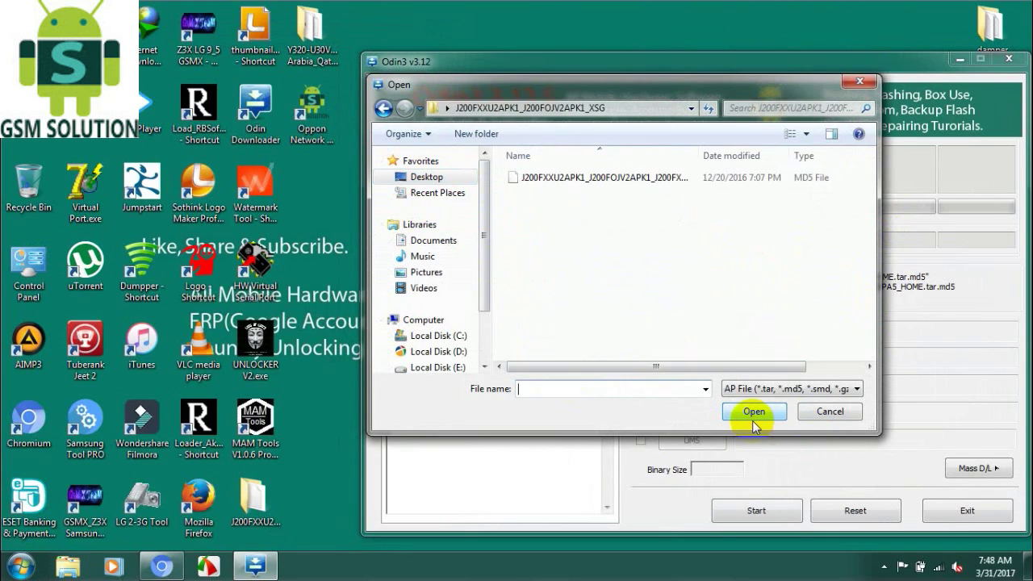
{"action": "left_click", "coordinate": [591, 179]}
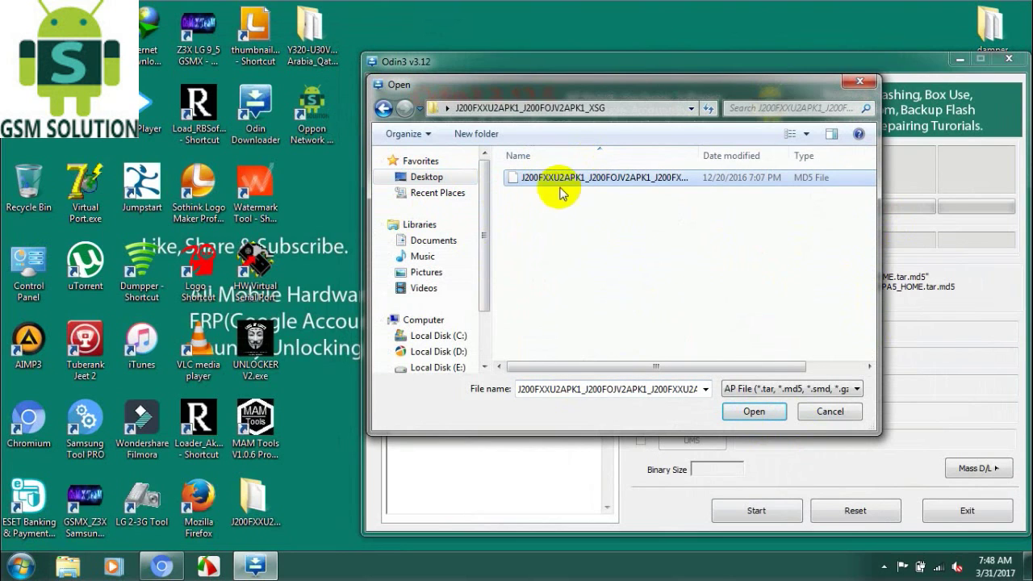
{"action": "left_click", "coordinate": [751, 416]}
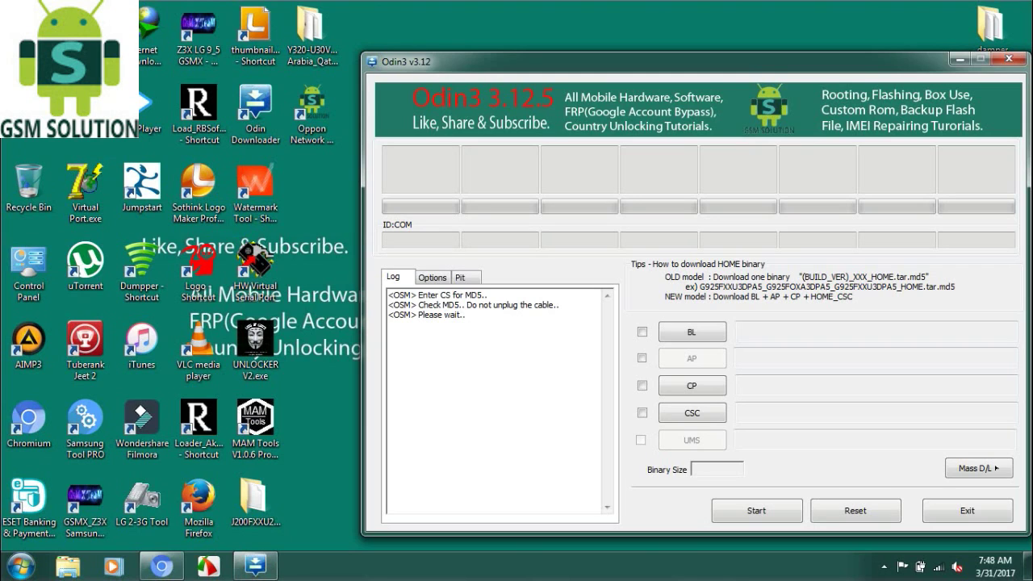
Open Computer Management, narrow its window to fit beside Odin, and display Device Manager.
{"action": "right_click", "coordinate": [25, 117]}
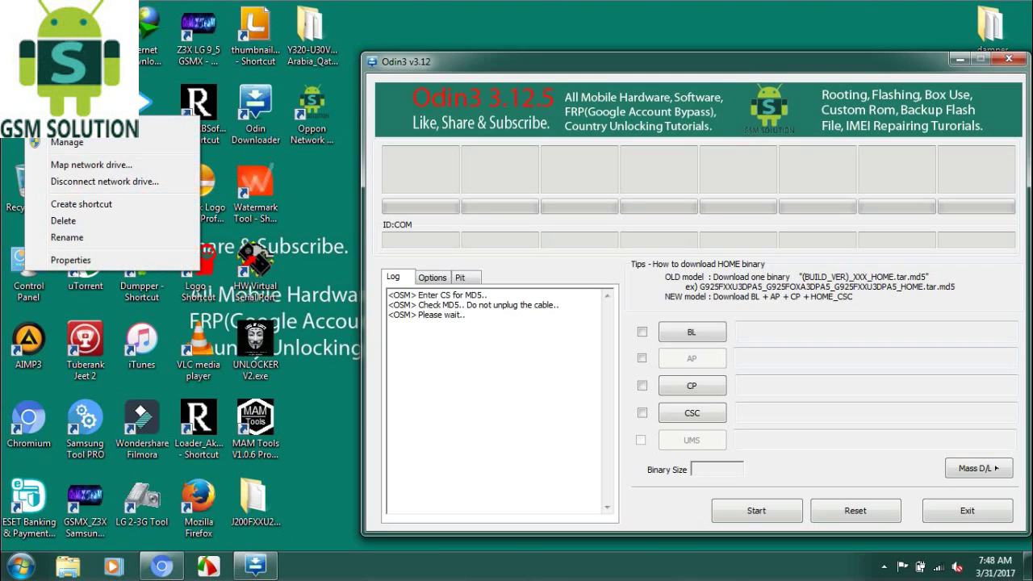
{"action": "left_click", "coordinate": [68, 143]}
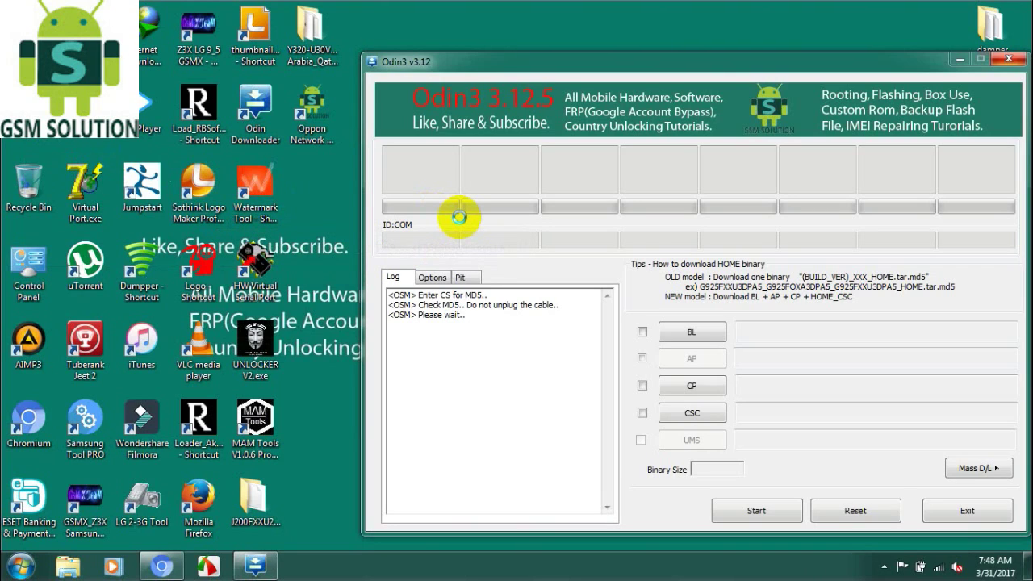
{"action": "right_click", "coordinate": [340, 216]}
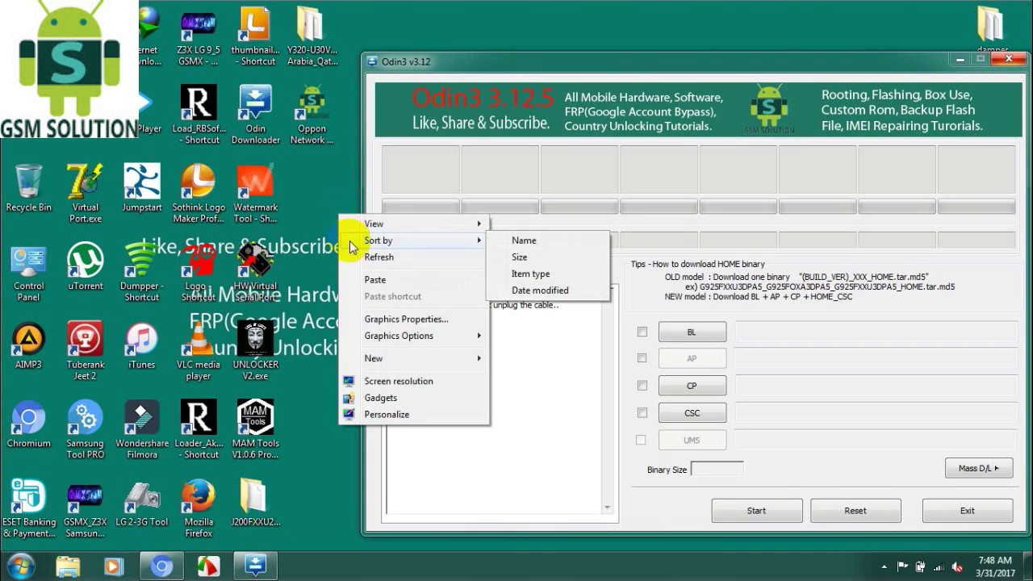
{"action": "left_click", "coordinate": [355, 256]}
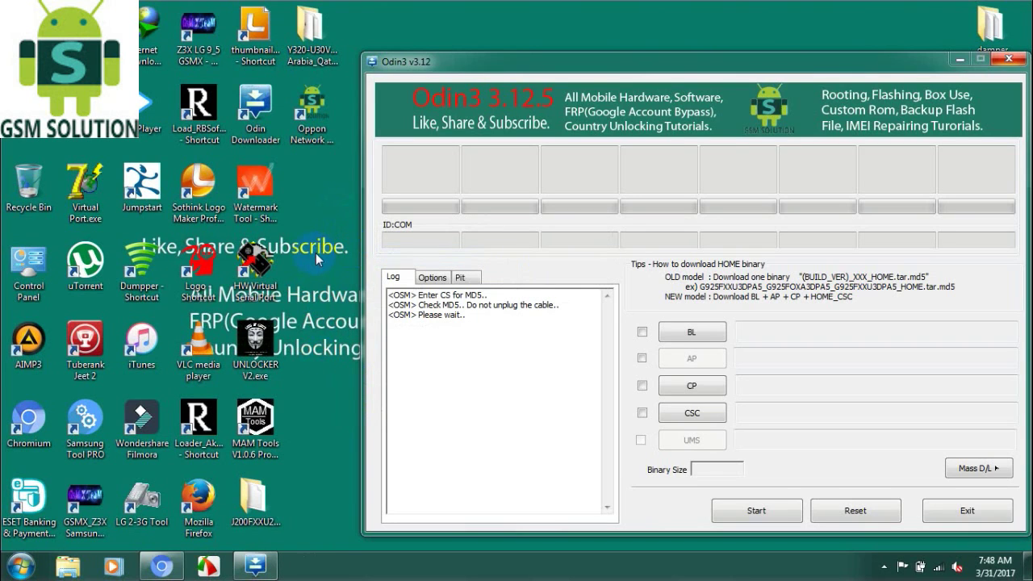
{"action": "right_click", "coordinate": [315, 261]}
{"action": "left_click", "coordinate": [340, 295]}
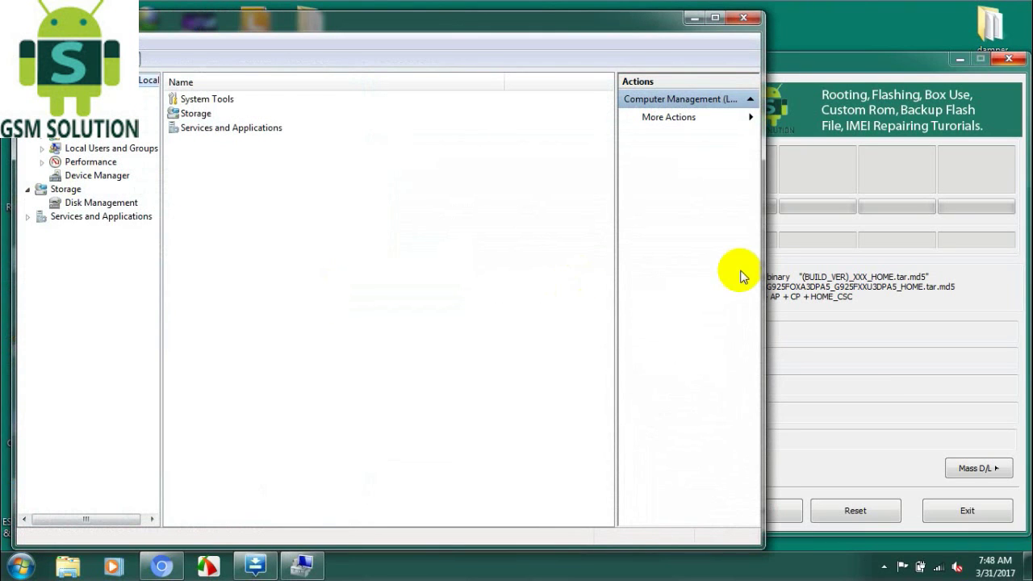
{"action": "left_click_drag", "start_coordinate": [766, 255], "coordinate": [358, 269]}
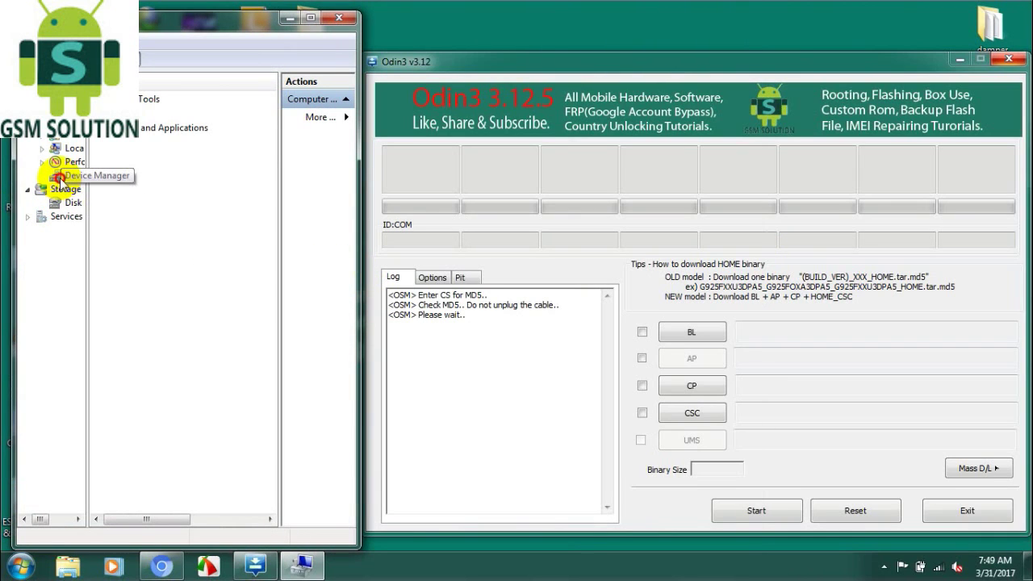
{"action": "left_click", "coordinate": [106, 172]}
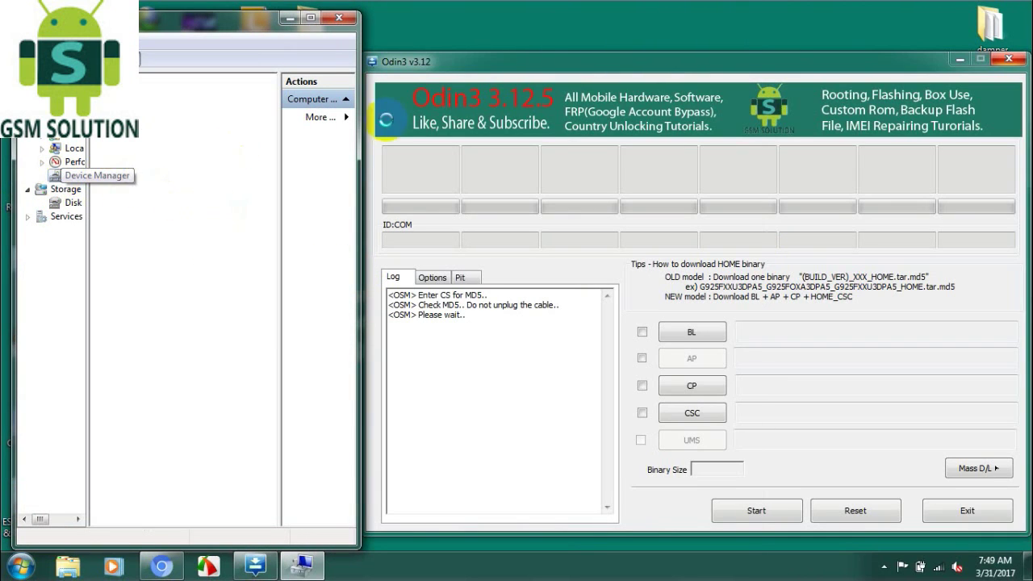
{"action": "right_click", "coordinate": [590, 6]}
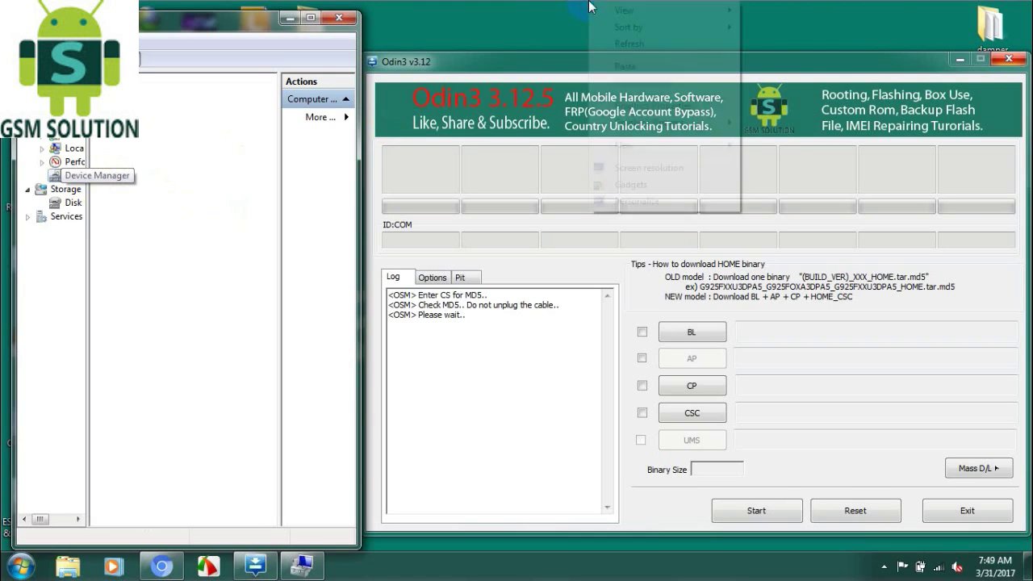
{"action": "left_click", "coordinate": [626, 42]}
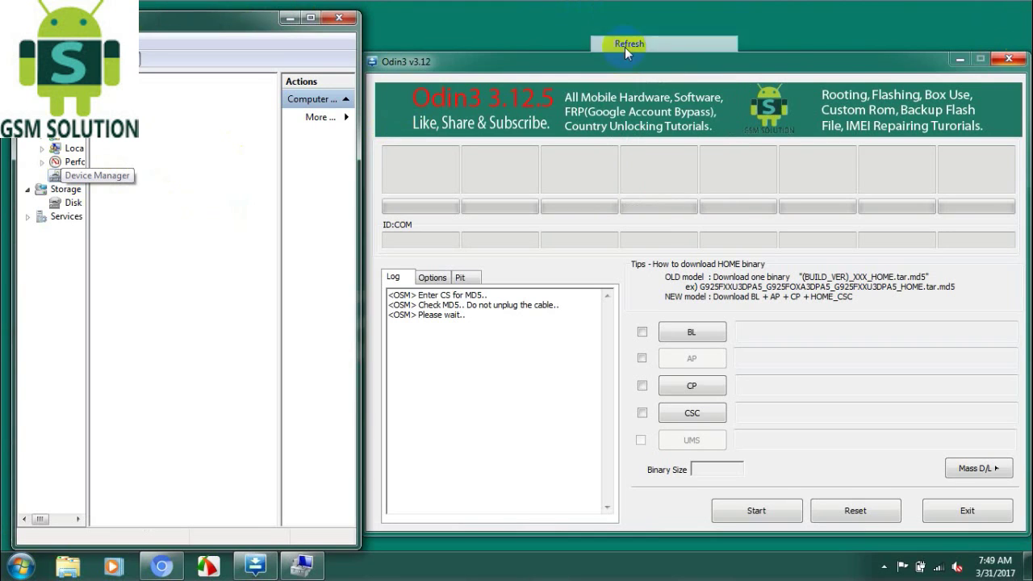
{"action": "right_click", "coordinate": [488, 4]}
{"action": "left_click", "coordinate": [527, 46]}
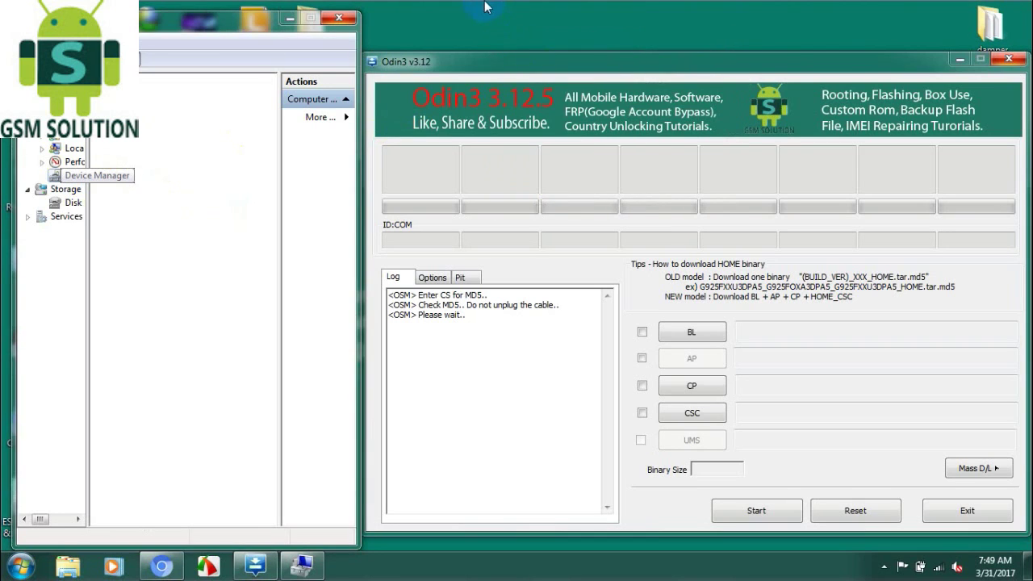
{"action": "right_click", "coordinate": [485, 6]}
{"action": "left_click", "coordinate": [506, 44]}
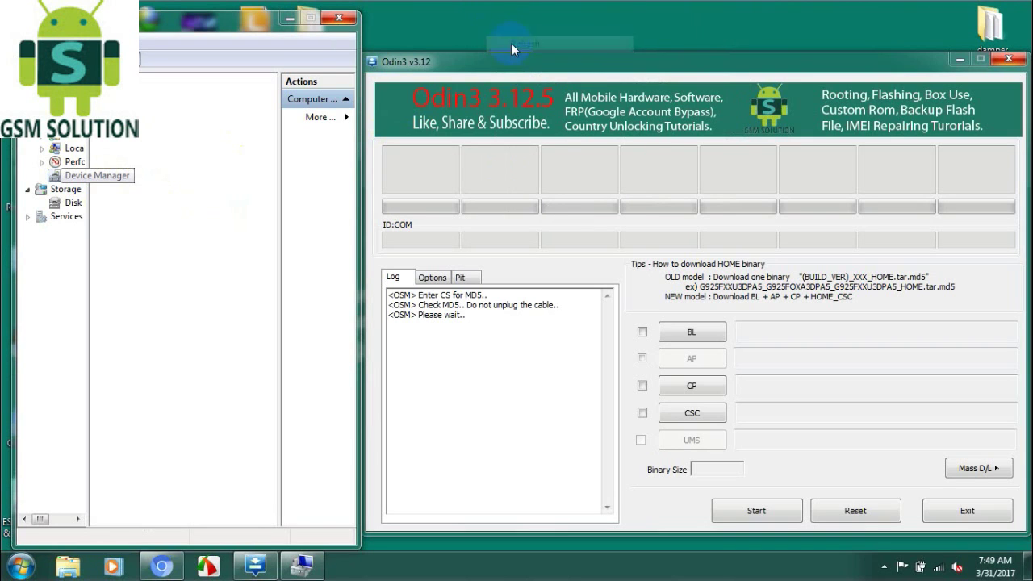
Move the Odin window higher on the desktop and expand the Universal Serial Bus controllers in Device Manager.
{"action": "left_click_drag", "start_coordinate": [521, 62], "coordinate": [519, 17]}
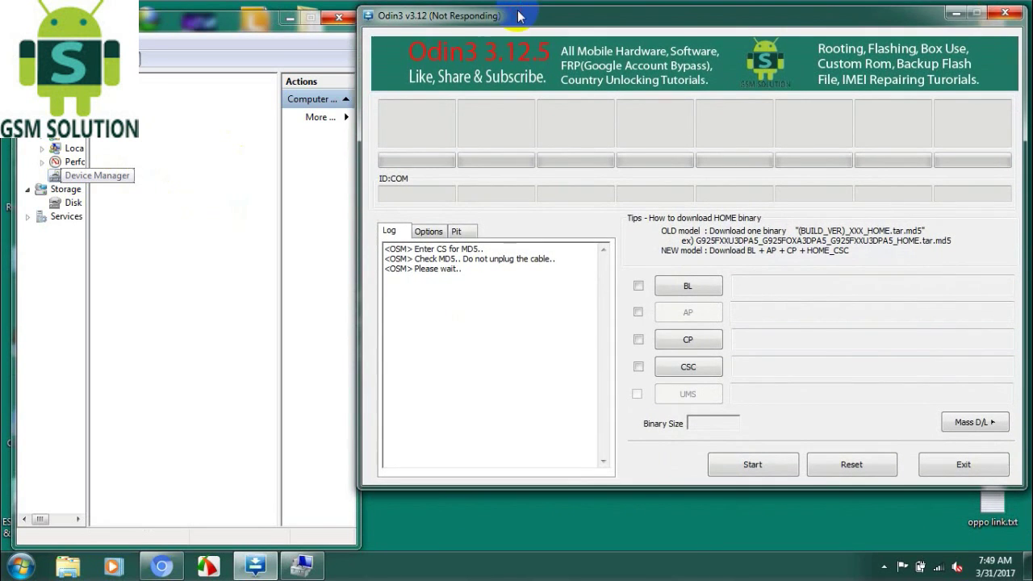
{"action": "right_click", "coordinate": [506, 524]}
{"action": "left_click", "coordinate": [527, 356]}
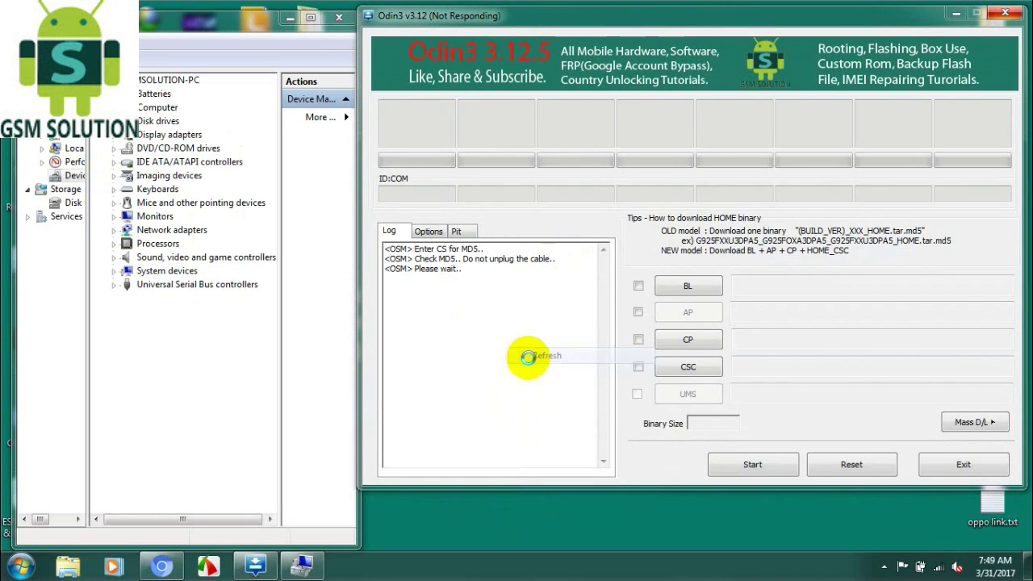
{"action": "double_click", "coordinate": [189, 288]}
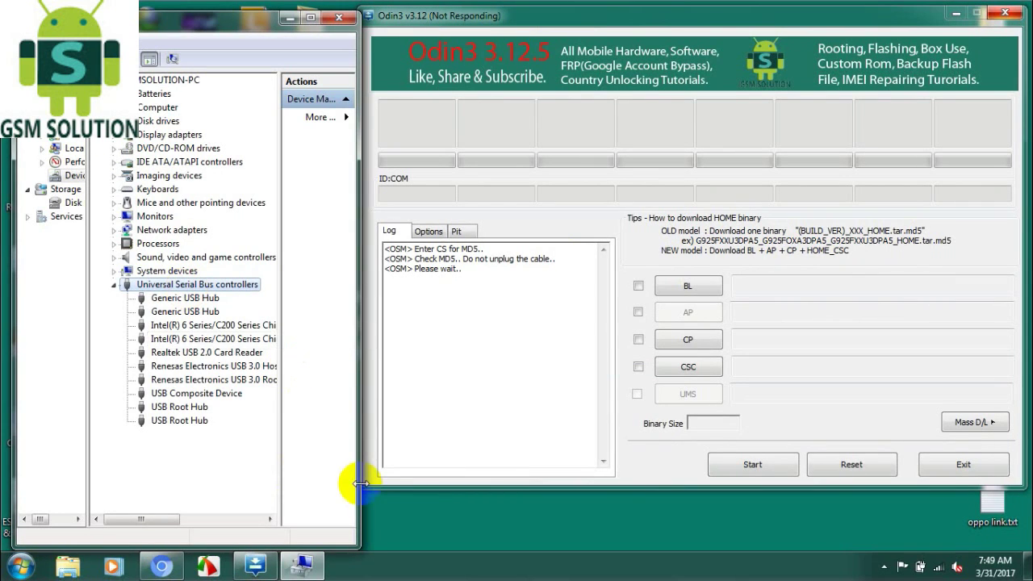
{"action": "right_click", "coordinate": [453, 523]}
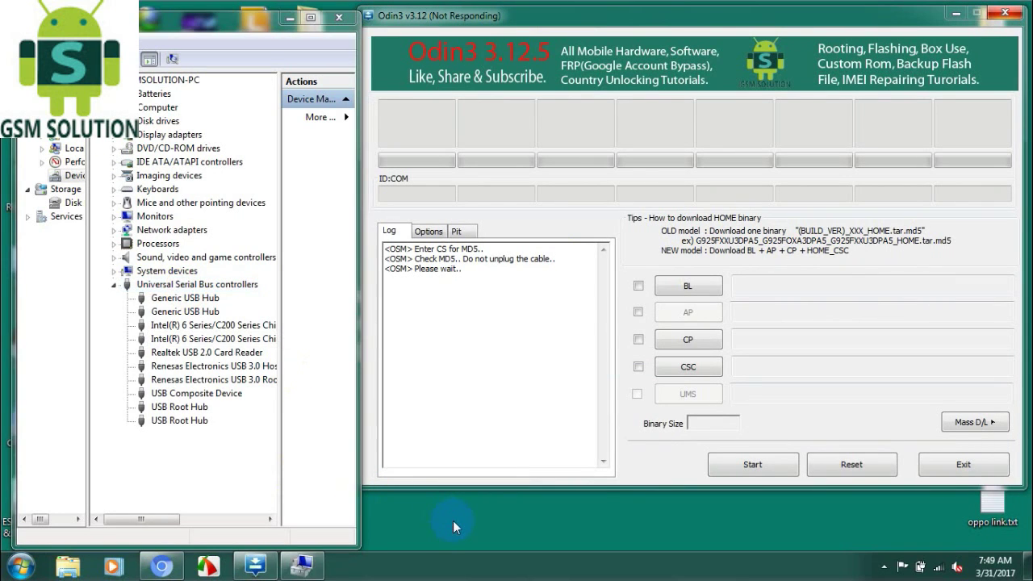
{"action": "left_click", "coordinate": [514, 355]}
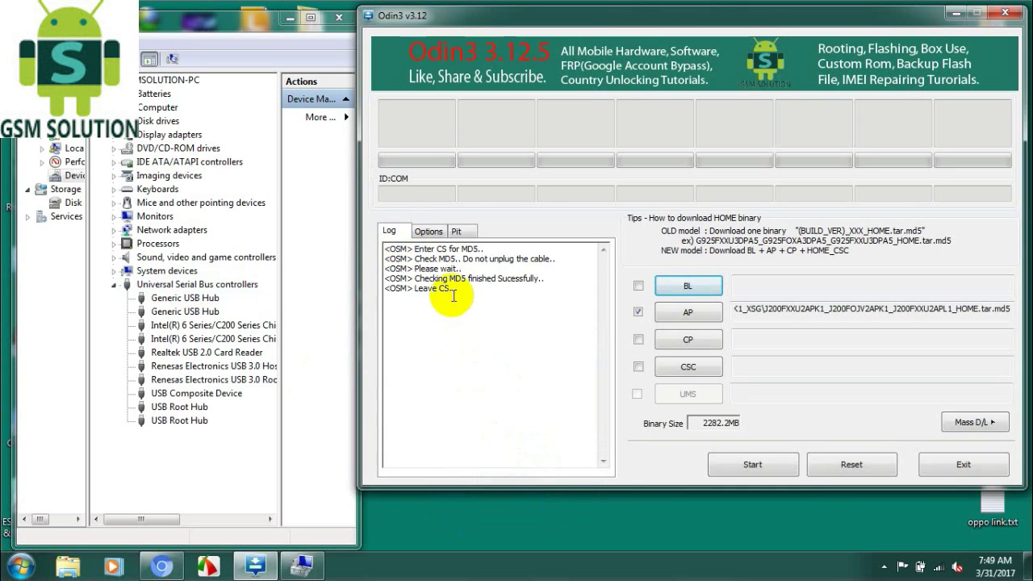
Review the MD5 check log, start flashing the loaded AP firmware to the connected phone, and inspect the flashing log entries.
{"action": "left_click_drag", "start_coordinate": [454, 295], "coordinate": [374, 240]}
{"action": "left_click", "coordinate": [565, 344]}
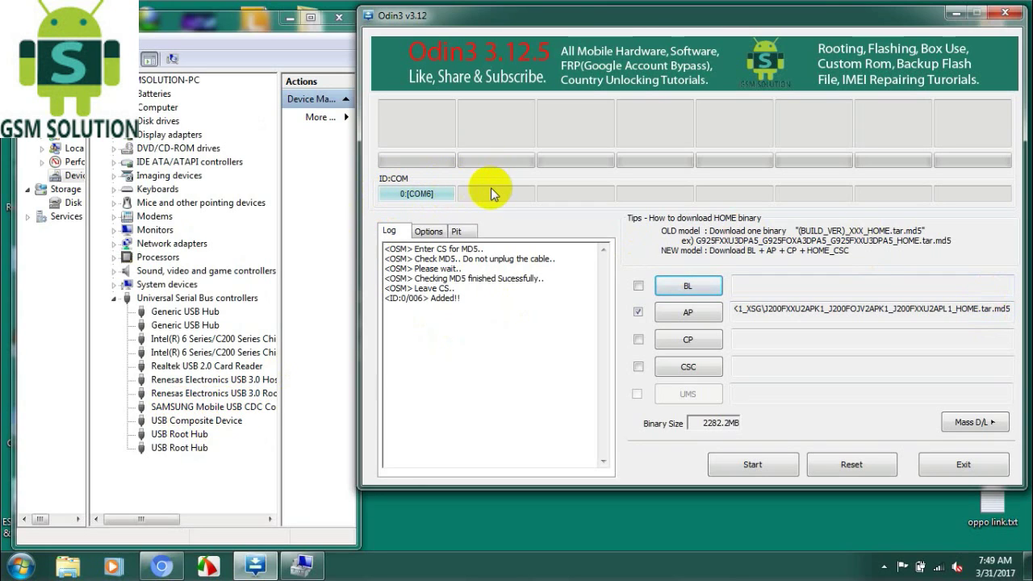
{"action": "left_click", "coordinate": [736, 463]}
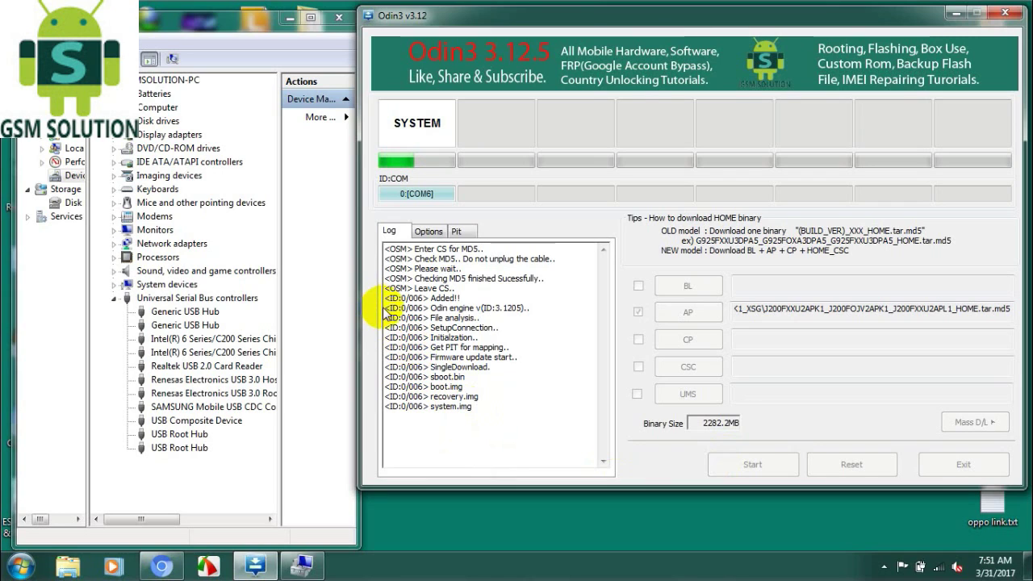
{"action": "left_click_drag", "start_coordinate": [384, 316], "coordinate": [529, 414]}
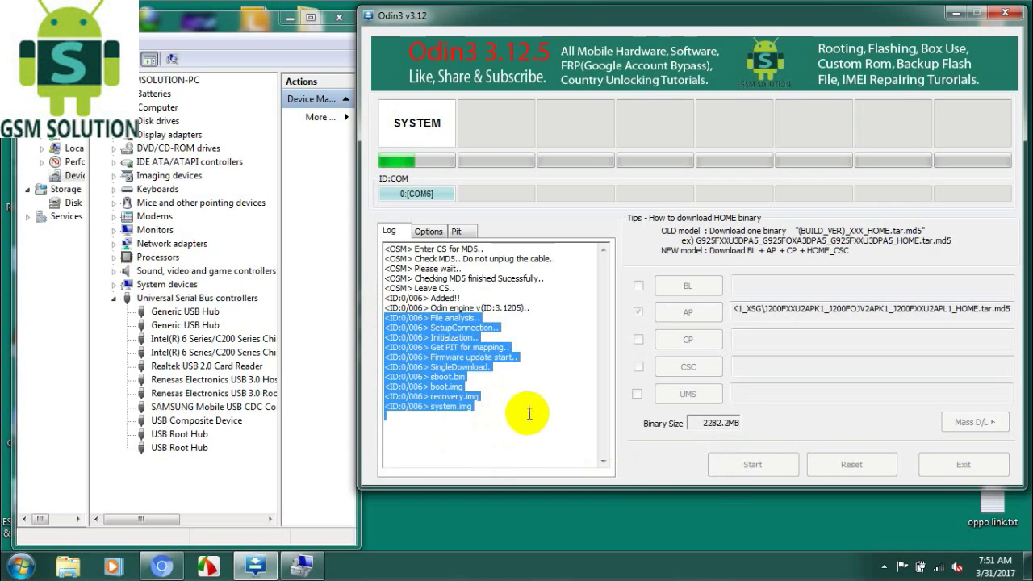
{"action": "left_click", "coordinate": [529, 414]}
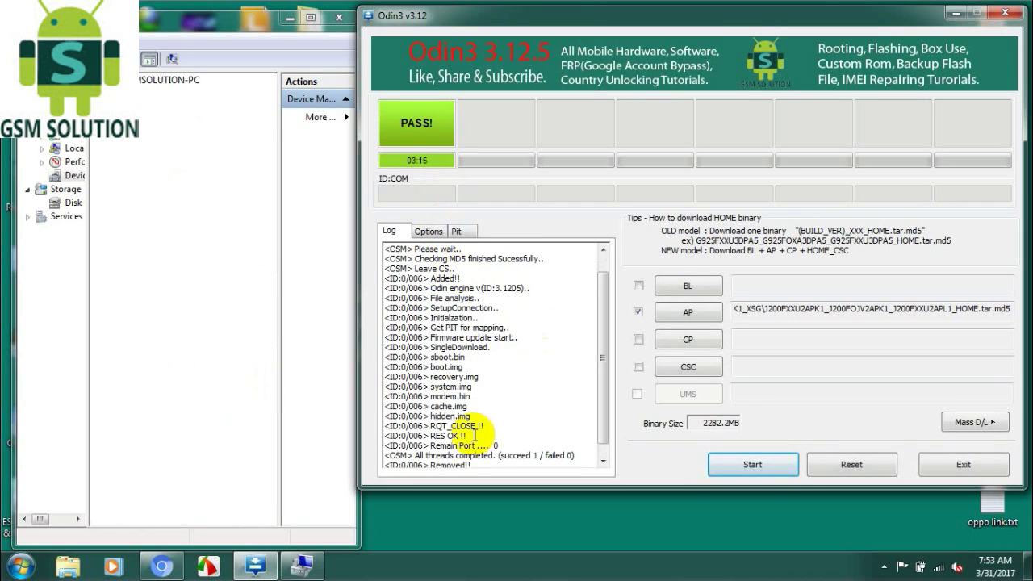
Highlight the entries of the flashing log from Leave CS to Remain Port and close Computer Management.
{"action": "left_click_drag", "start_coordinate": [499, 445], "coordinate": [413, 268]}
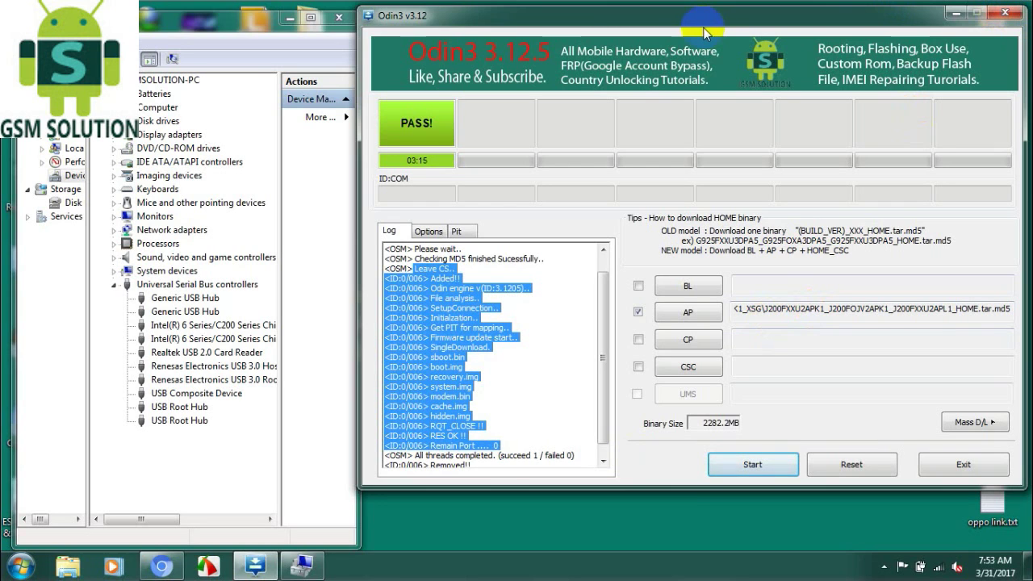
{"action": "left_click", "coordinate": [344, 21]}
{"action": "left_click", "coordinate": [345, 20]}
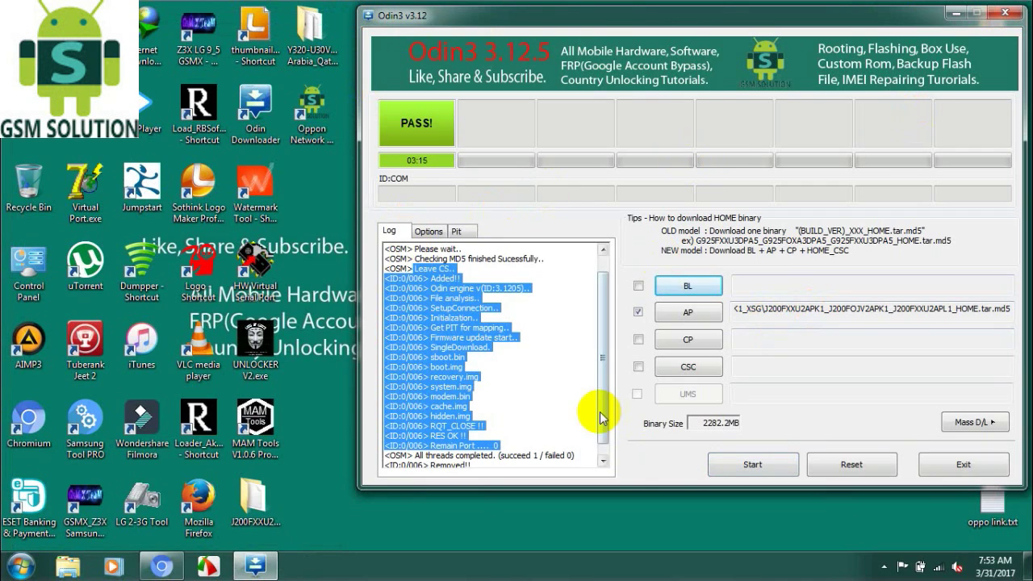
Highlight the thread completion line near the end of the flashing log and close Odin.
{"action": "left_click", "coordinate": [602, 467]}
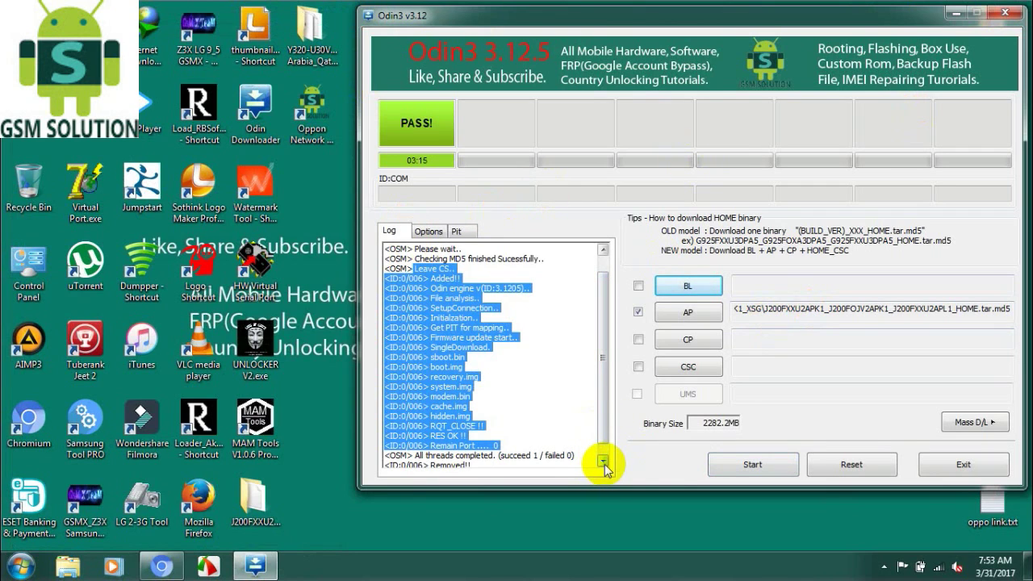
{"action": "left_click", "coordinate": [601, 467]}
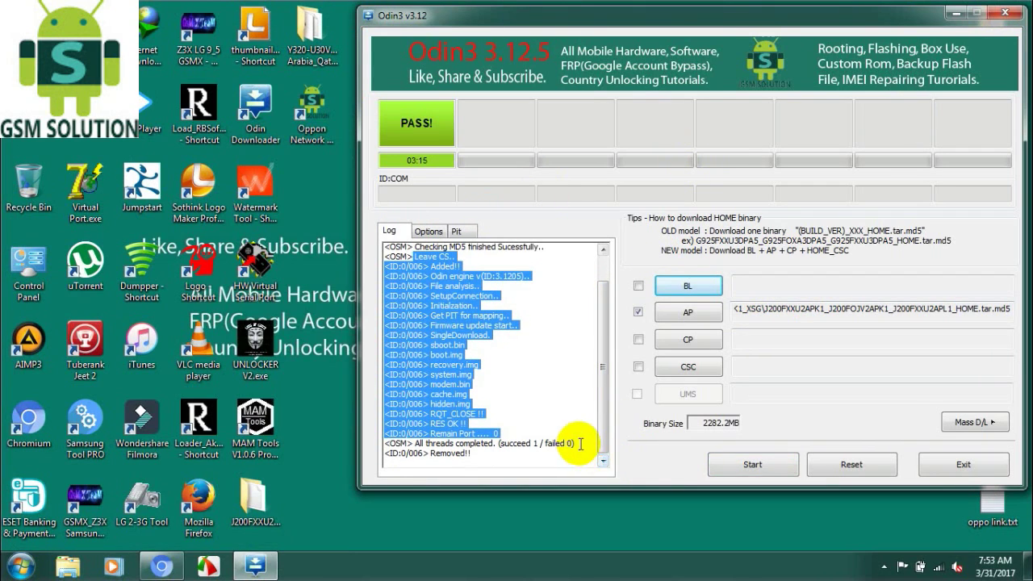
{"action": "left_click", "coordinate": [578, 443]}
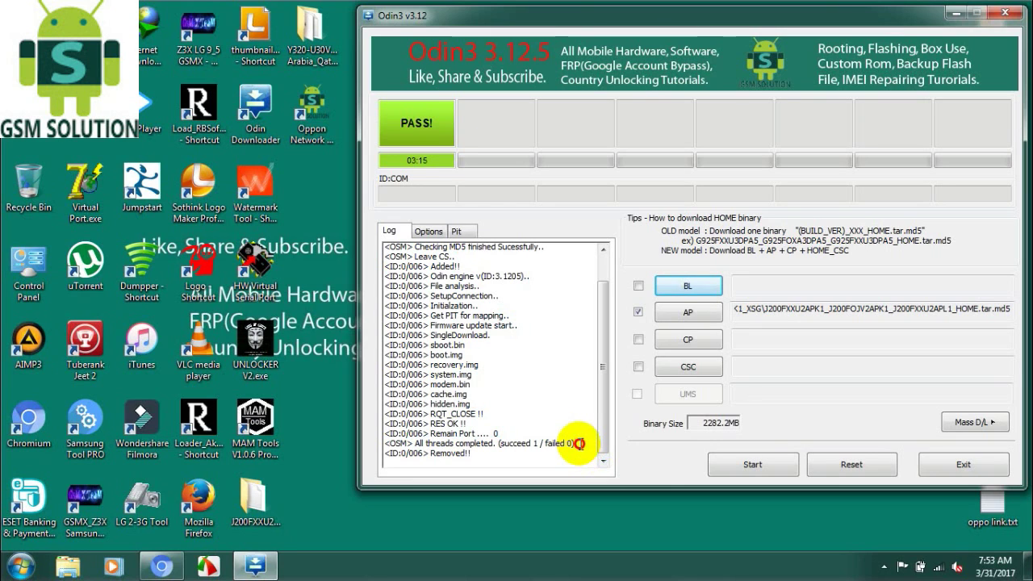
{"action": "left_click_drag", "start_coordinate": [578, 443], "coordinate": [384, 443]}
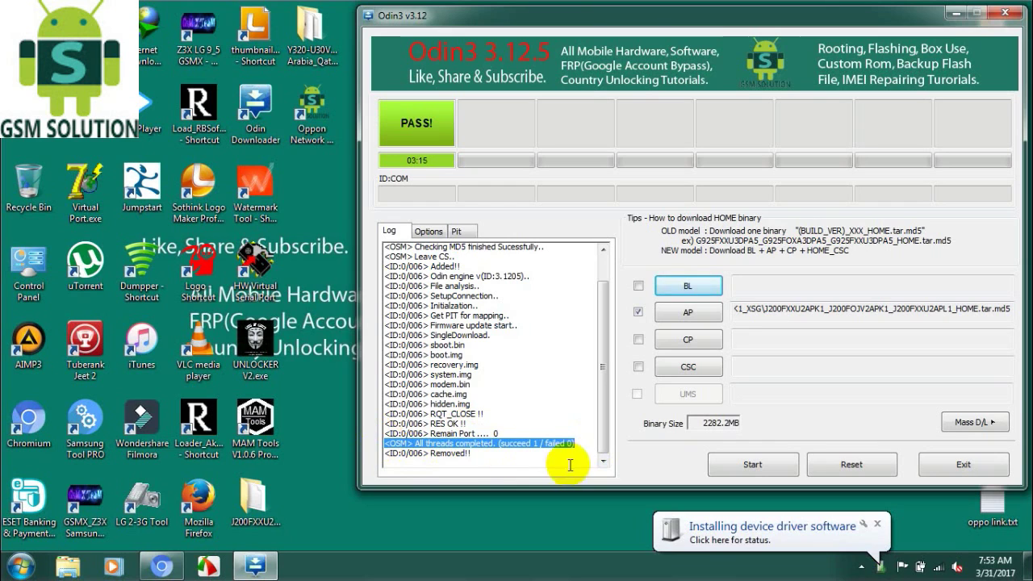
{"action": "left_click", "coordinate": [1003, 15]}
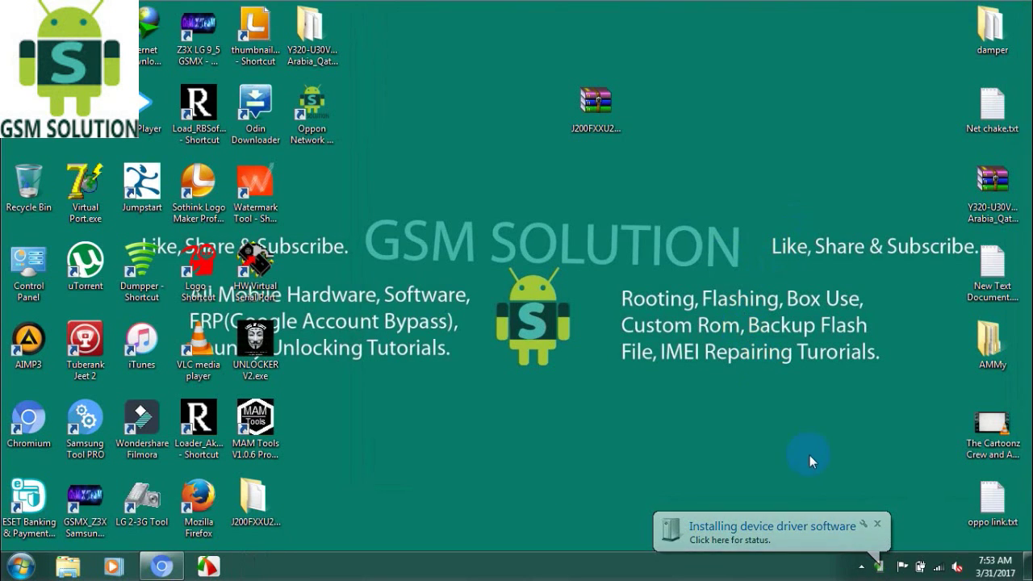